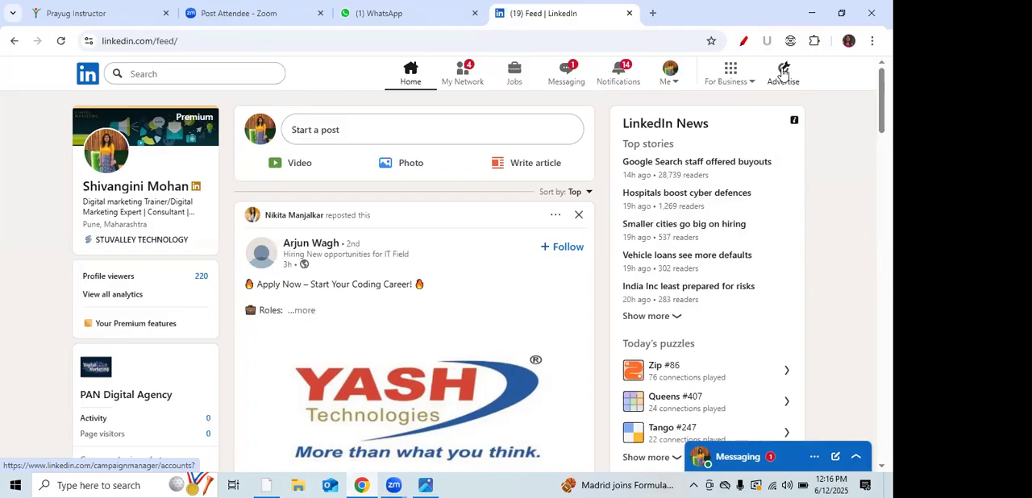
# Step: Annotate the LinkedIn header with a red pen, underlining Advertise and drawing arrows pointing at For Business
pyautogui.click(744, 41)
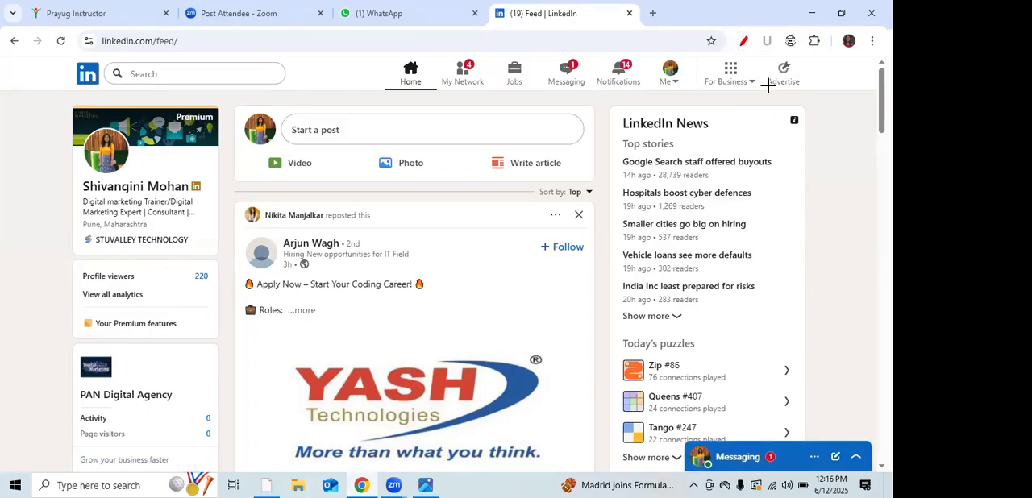
pyautogui.moveTo(763, 91)
pyautogui.mouseDown()
pyautogui.moveTo(794, 90)
pyautogui.moveTo(843, 122)
pyautogui.mouseUp()
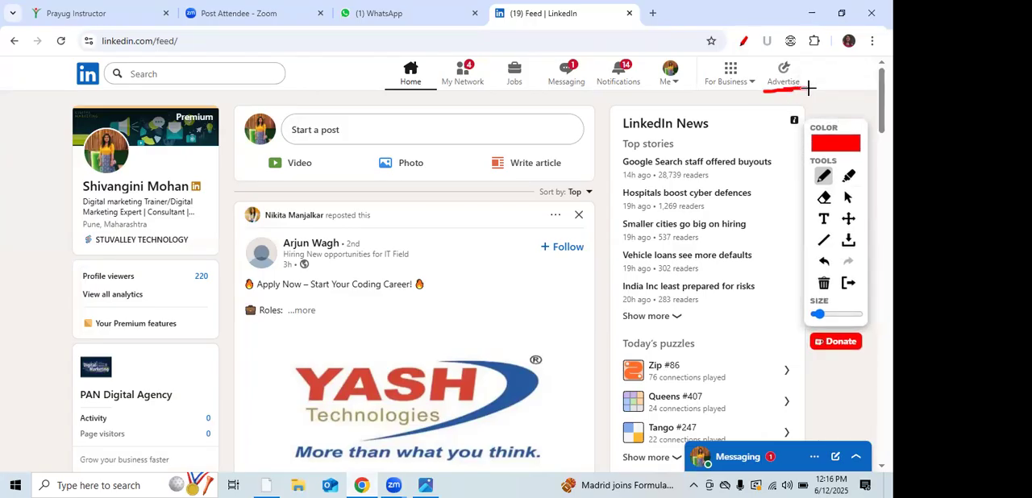
pyautogui.moveTo(730, 93); pyautogui.dragTo(736, 144)
pyautogui.moveTo(728, 92)
pyautogui.mouseDown()
pyautogui.moveTo(724, 110)
pyautogui.moveTo(743, 103)
pyautogui.mouseUp()
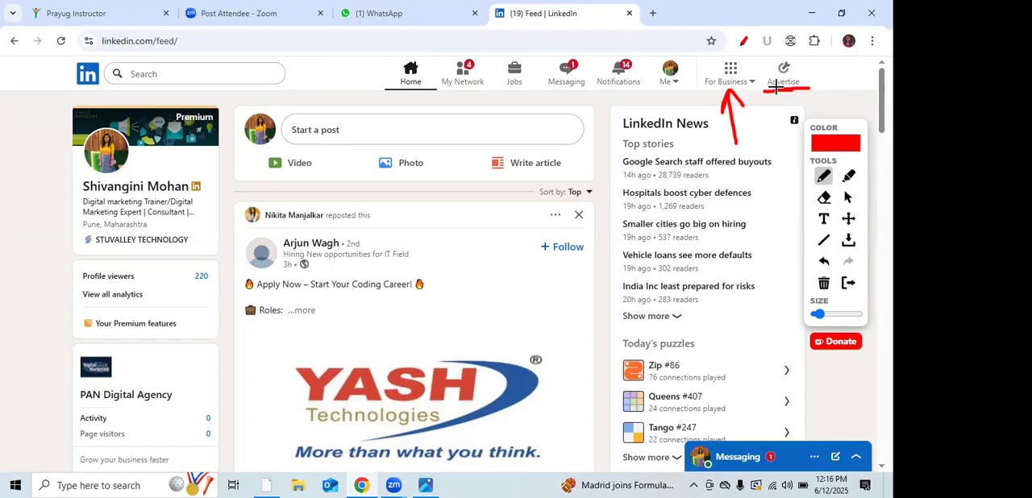
pyautogui.moveTo(775, 70); pyautogui.dragTo(747, 70)
pyautogui.moveTo(747, 72); pyautogui.dragTo(759, 80)
# Step: Leave drawing mode and open LinkedIn's Campaign Manager through Advertise
pyautogui.click(847, 198)
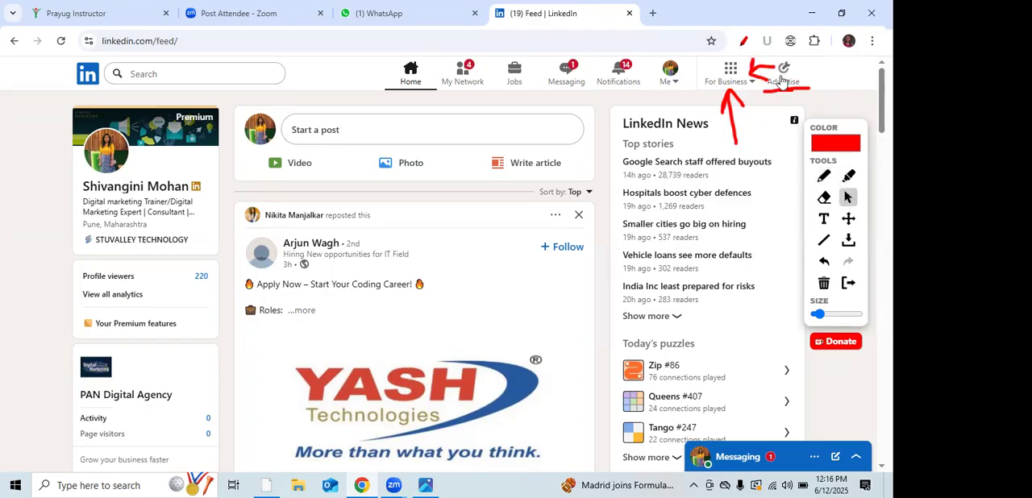
pyautogui.click(779, 74)
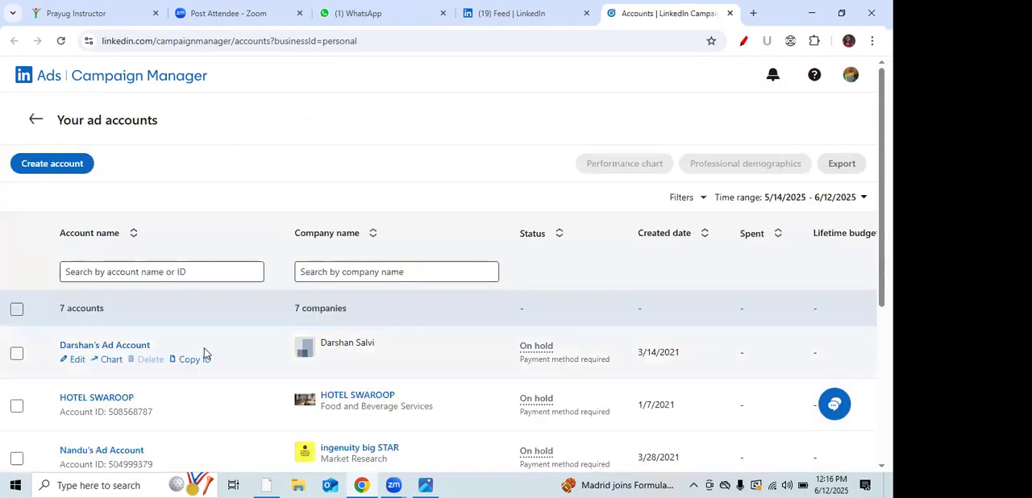
# Step: Examine the account name, currency and associated page fields for creating an ad account, closing the form without saving
pyautogui.click(52, 163)
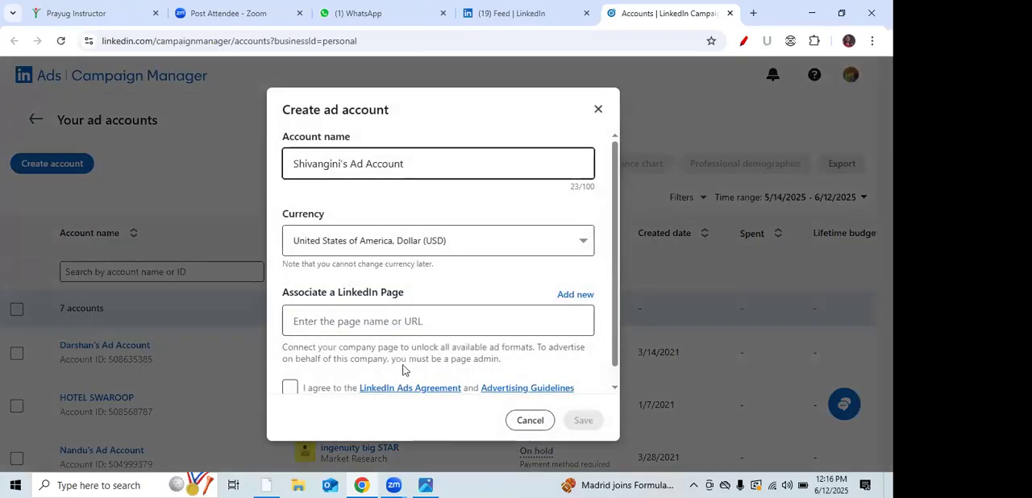
pyautogui.click(316, 164)
pyautogui.click(505, 258)
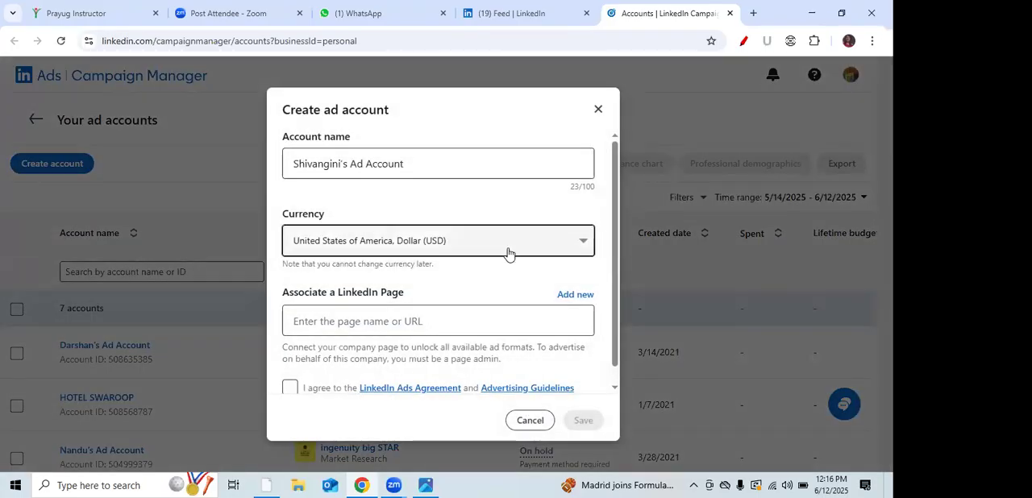
pyautogui.click(499, 322)
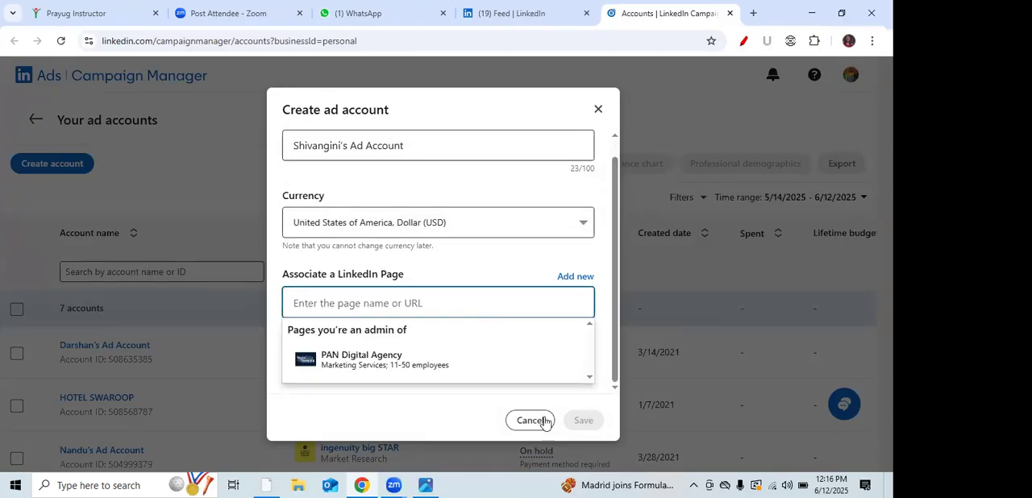
pyautogui.click(598, 109)
# Step: Open the Pan Digital Agency ad account and start creating a new campaign
pyautogui.scroll(-3, 257, 363)
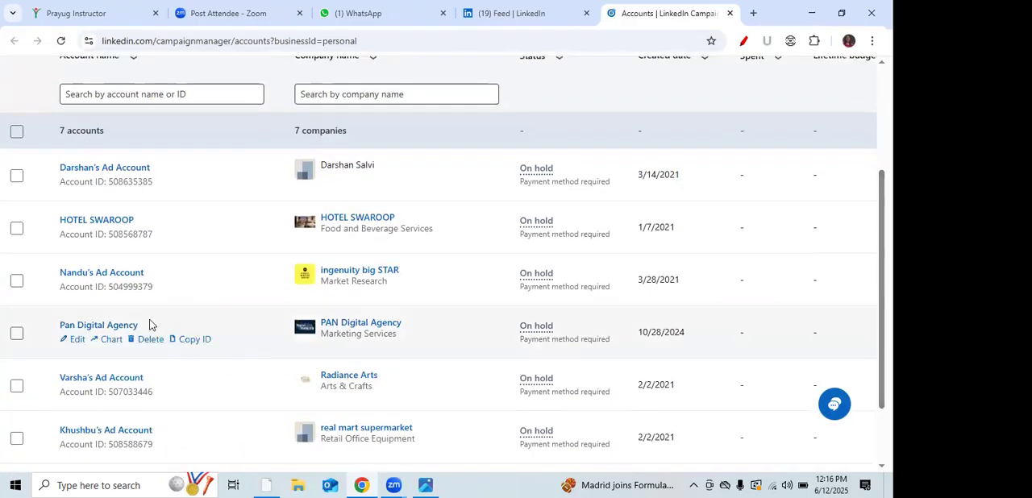
pyautogui.click(122, 327)
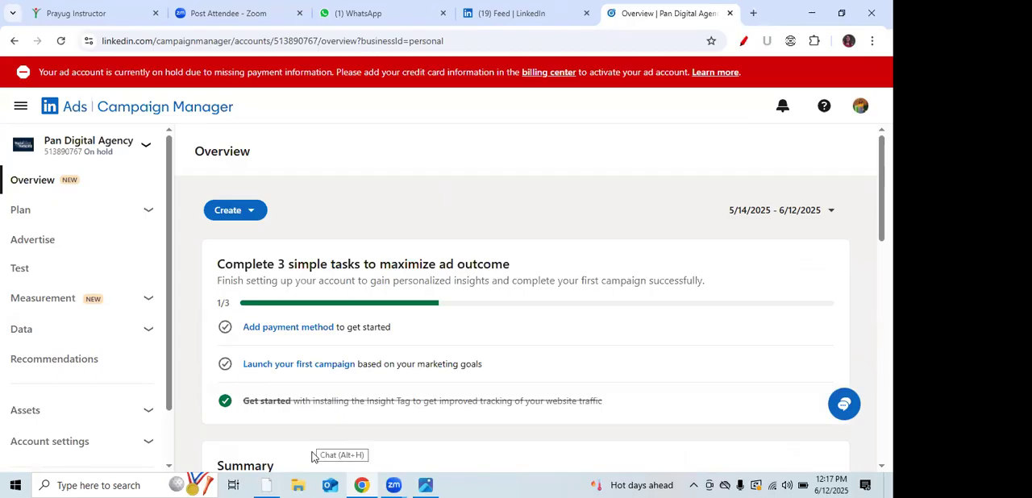
pyautogui.click(235, 216)
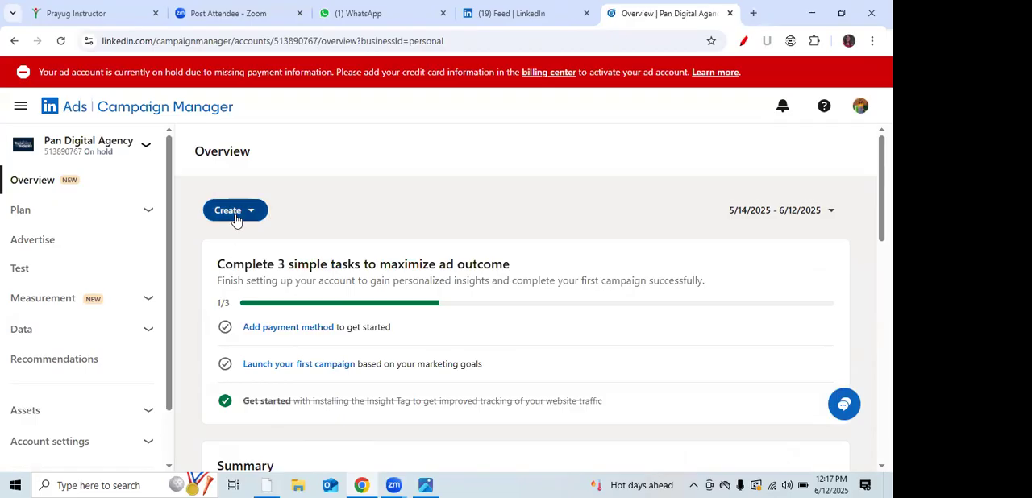
pyautogui.click(234, 218)
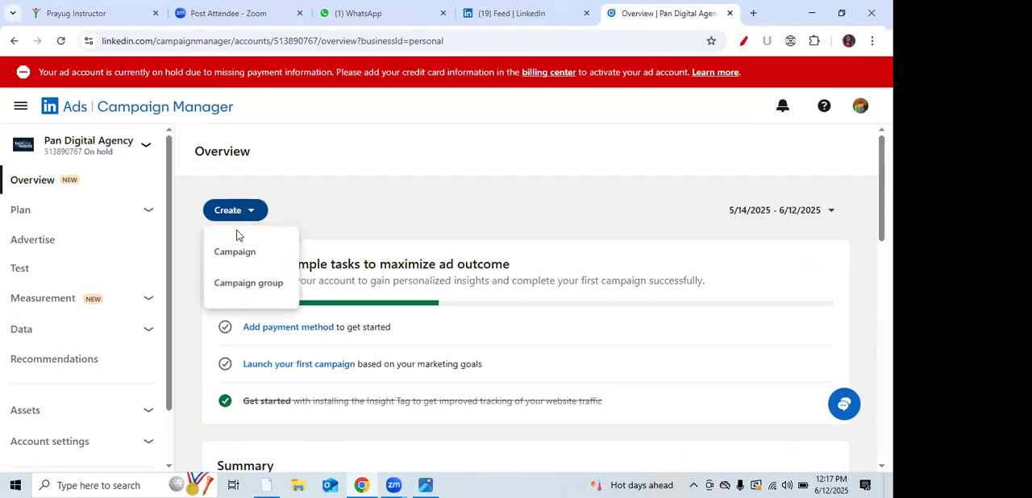
pyautogui.click(238, 257)
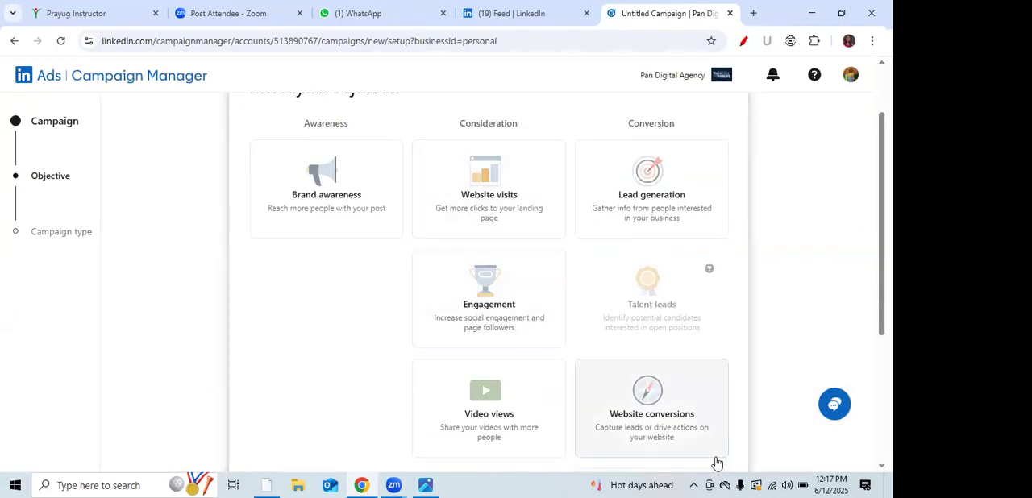
# Step: Choose Website visits as the campaign objective and continue to the campaign type selection
pyautogui.click(500, 201)
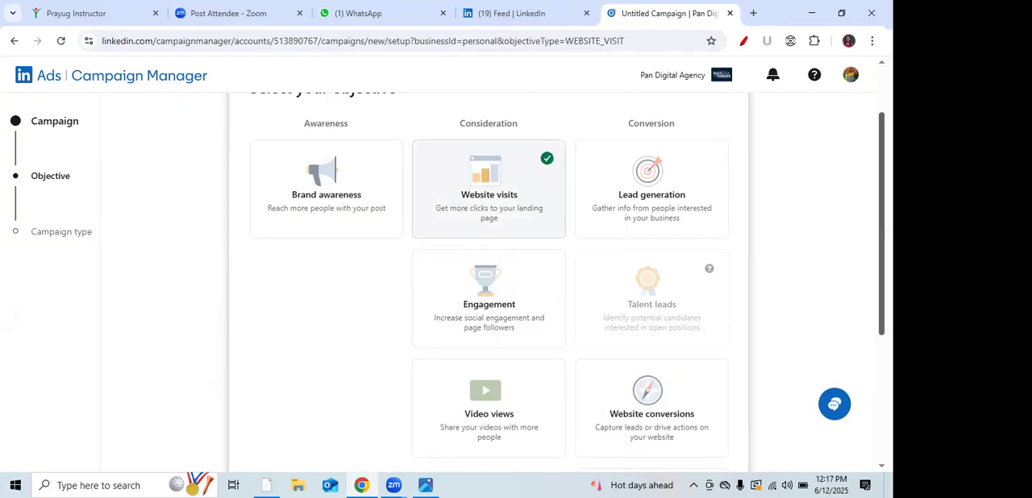
pyautogui.scroll(-1, 881, 242)
pyautogui.scroll(-3, 709, 387)
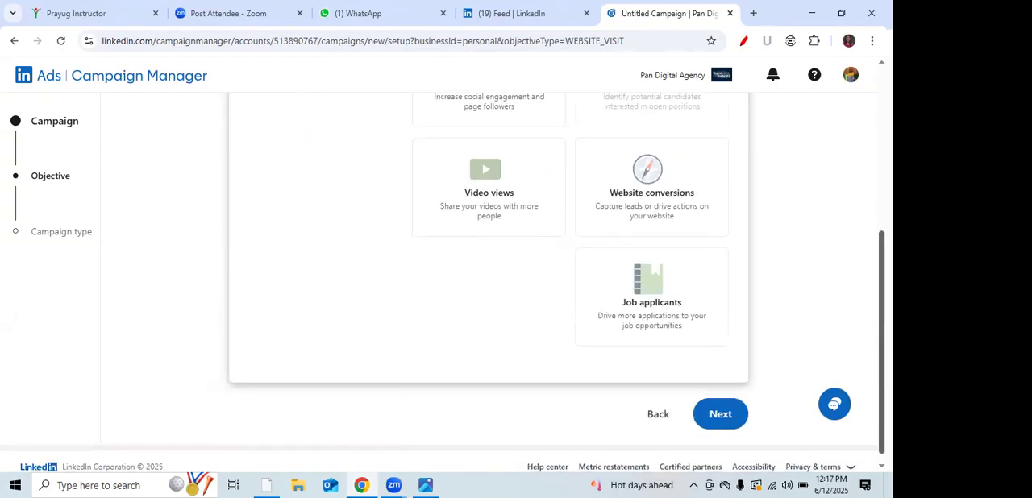
pyautogui.click(722, 414)
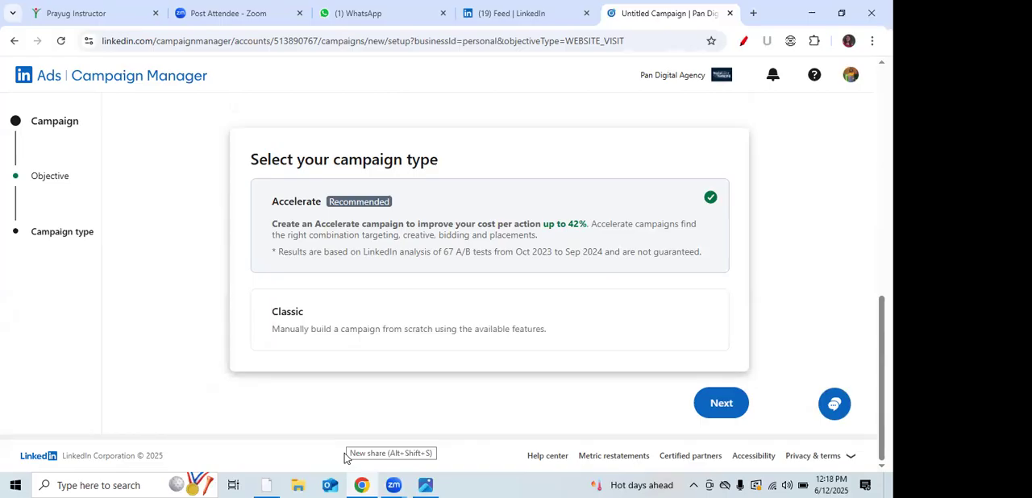
# Step: Choose the Classic campaign type and continue to the campaign group details
pyautogui.click(374, 327)
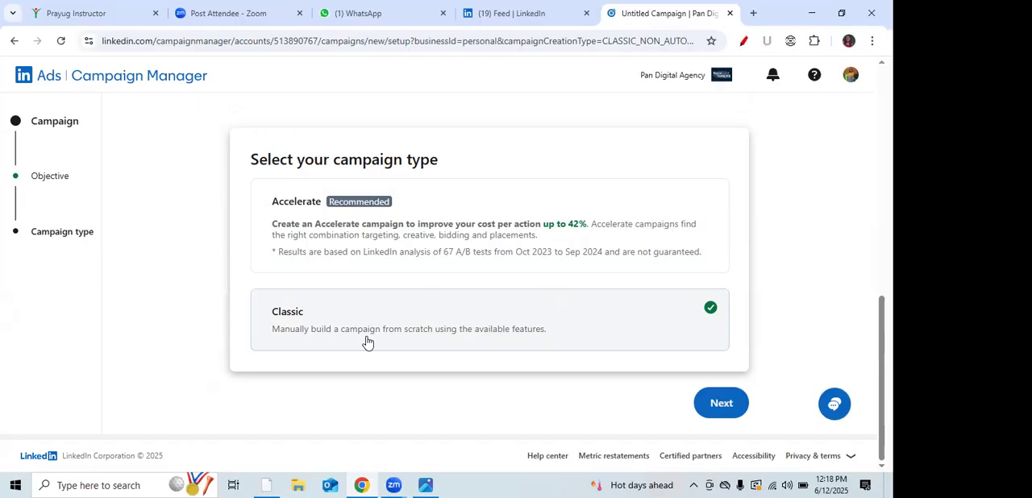
pyautogui.hotkey('alt', 'Tab')
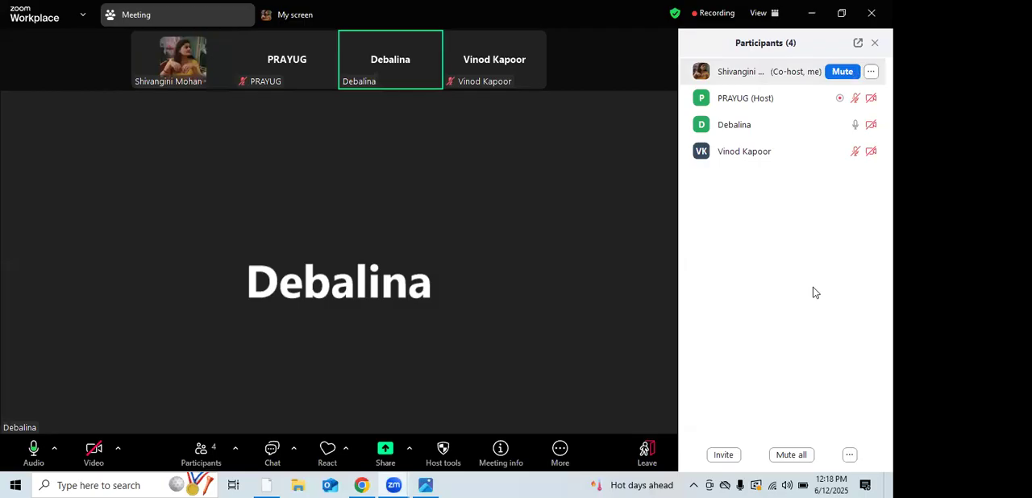
pyautogui.hotkey('alt', 'Tab')
pyautogui.click(720, 400)
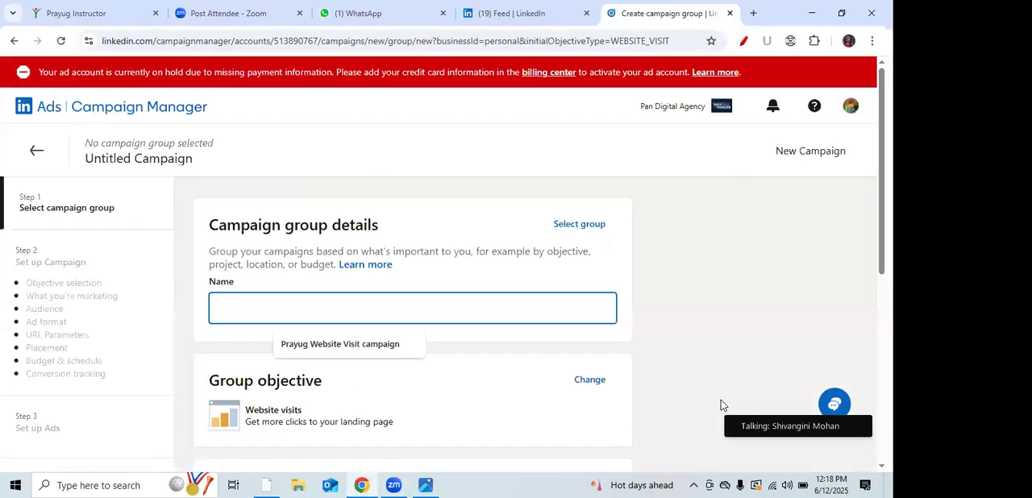
# Step: Name the campaign group "Prayug Website Visit campaign" and save it with its default continuous schedule to continue to campaign setup
pyautogui.click(311, 345)
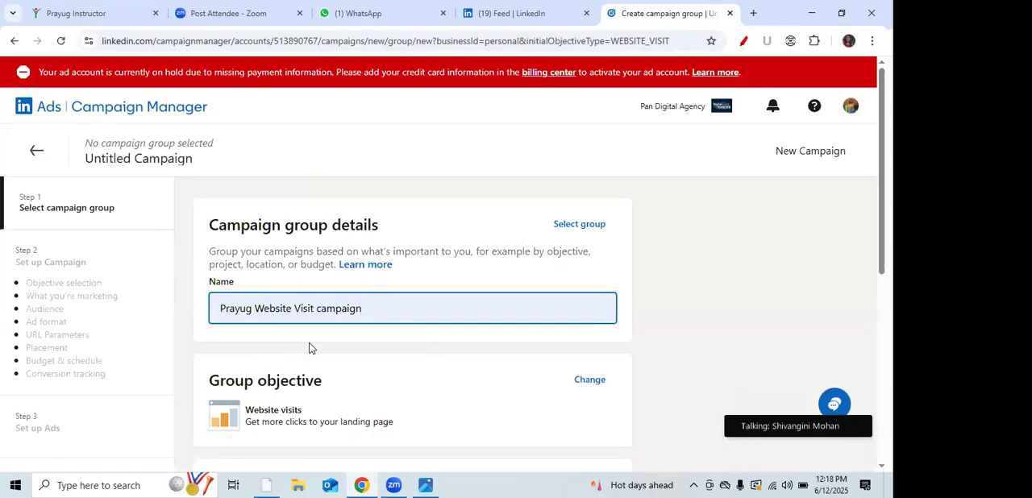
pyautogui.scroll(-2, 312, 348)
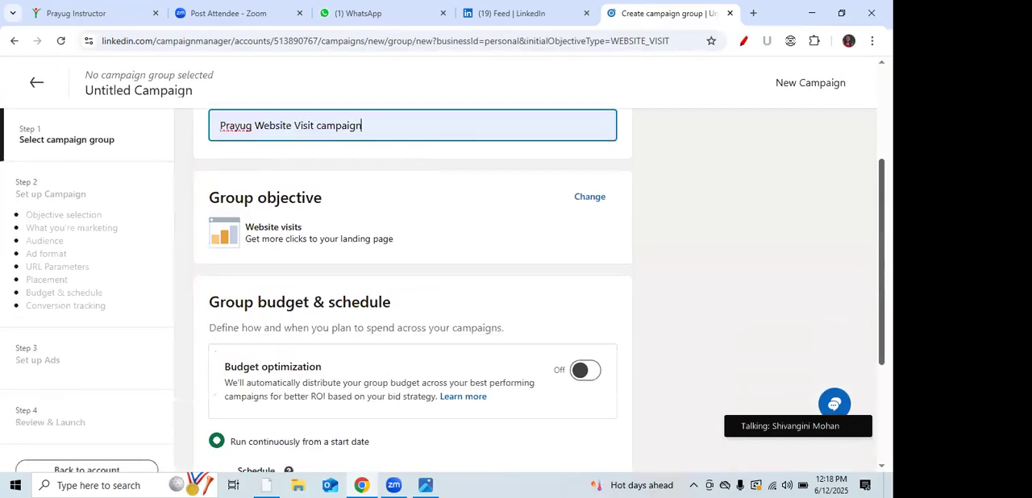
pyautogui.scroll(-2, 318, 329)
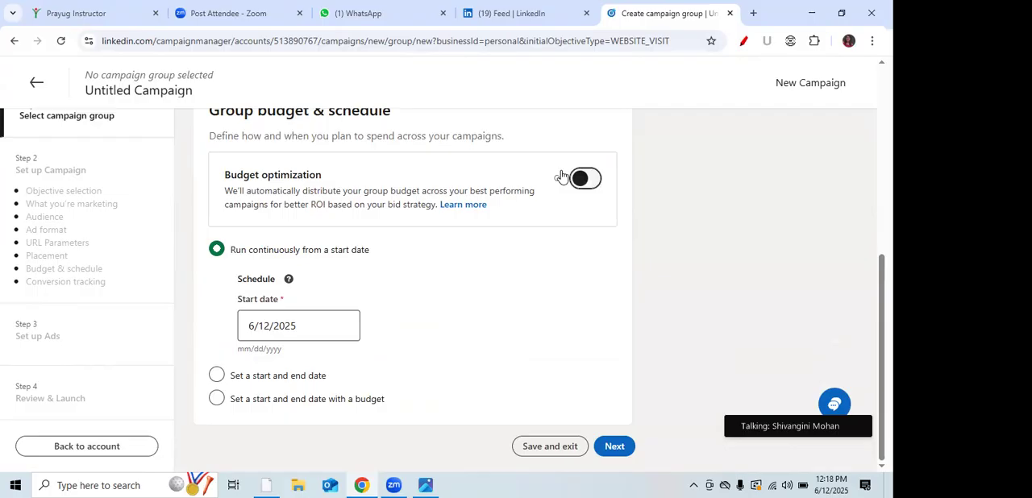
pyautogui.click(611, 447)
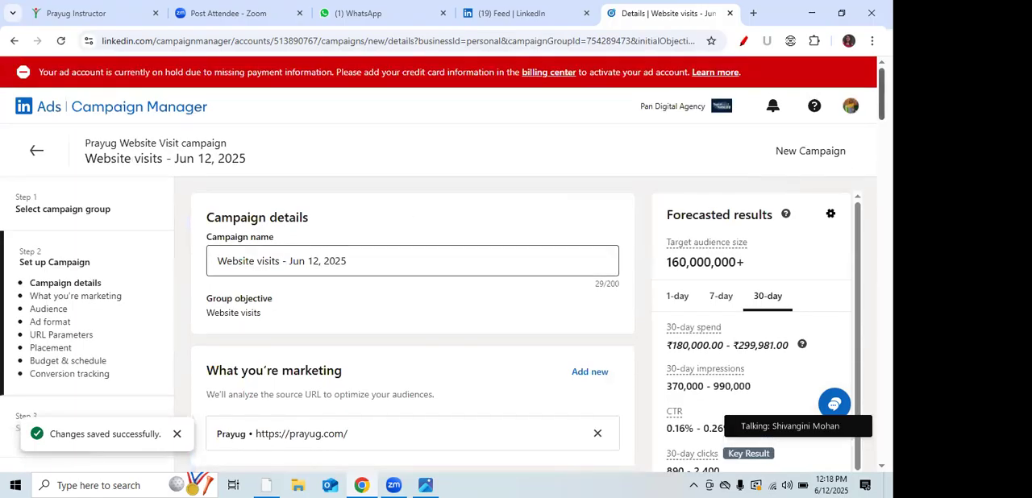
pyautogui.scroll(-3, 412, 323)
pyautogui.moveTo(882, 126)
pyautogui.mouseDown()
pyautogui.moveTo(881, 138)
pyautogui.moveTo(881, 126)
pyautogui.mouseUp()
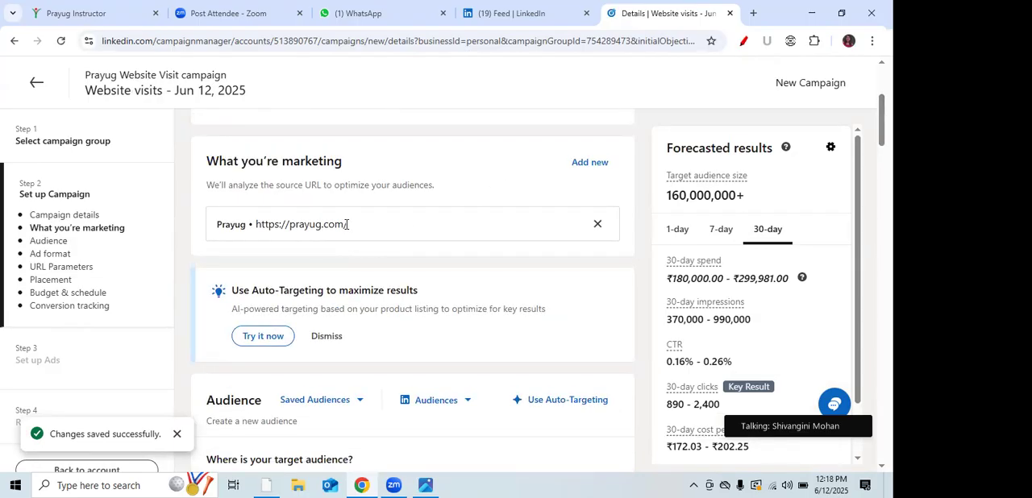
pyautogui.click(597, 224)
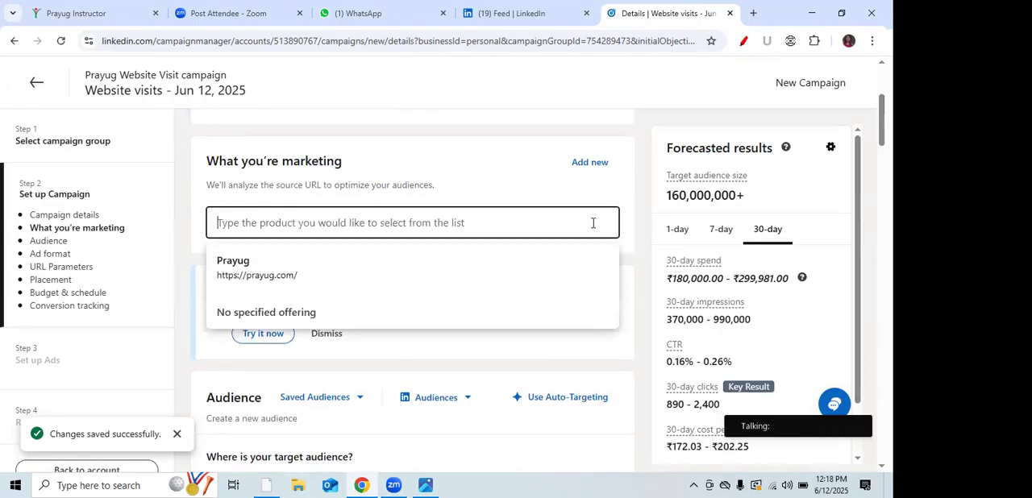
pyautogui.click(317, 284)
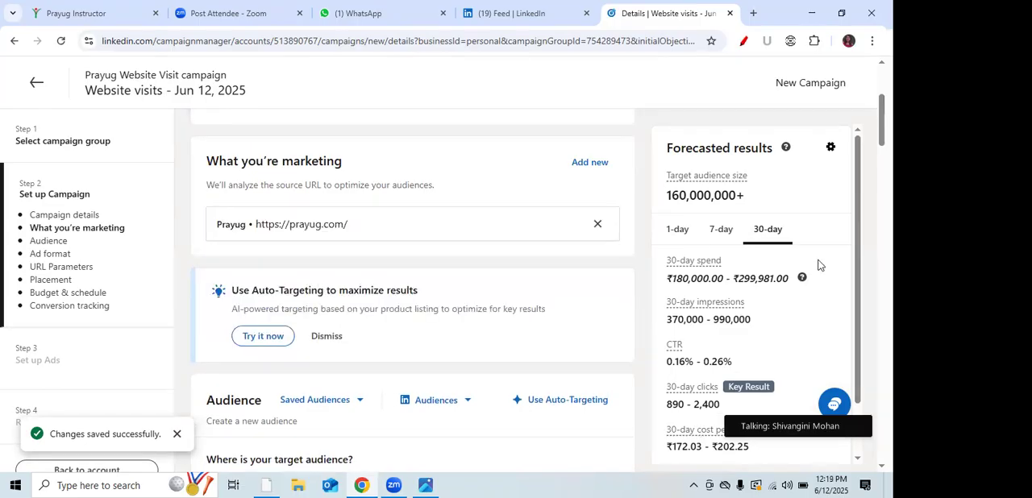
# Step: Open the target audience's locations for editing and start a location search
pyautogui.scroll(-4, 448, 270)
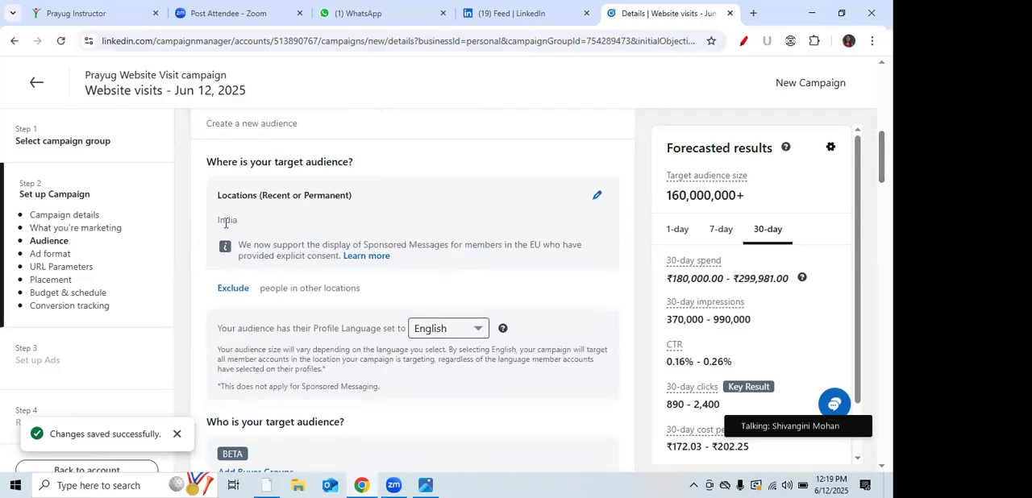
pyautogui.click(596, 198)
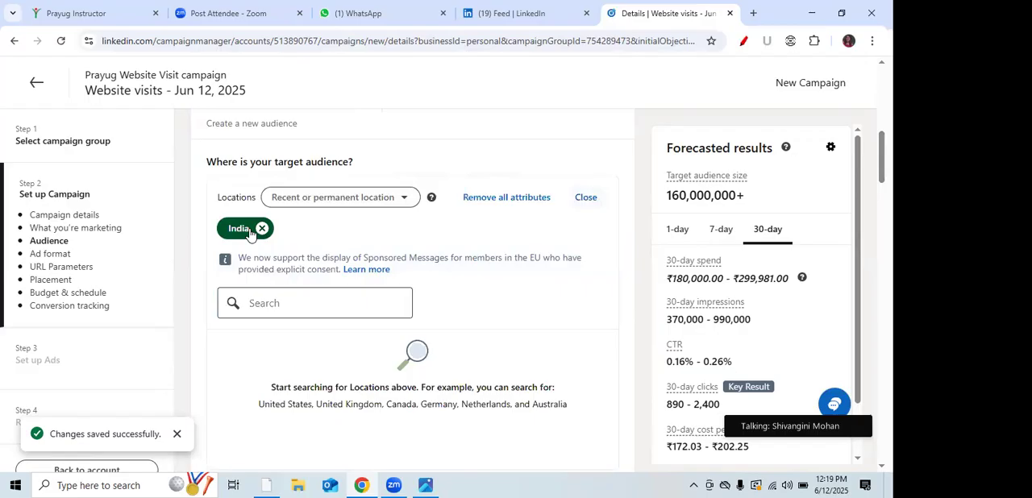
pyautogui.click(283, 304)
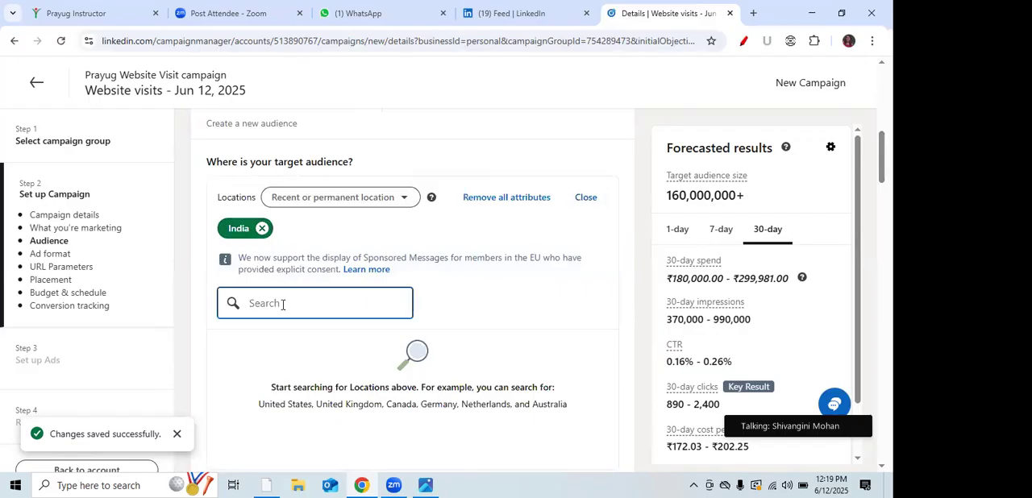
# Step: Narrow the target audience by member age to 18 to 24 and 25 to 34, accepting the non-discrimination certification
pyautogui.moveTo(882, 161); pyautogui.dragTo(883, 181)
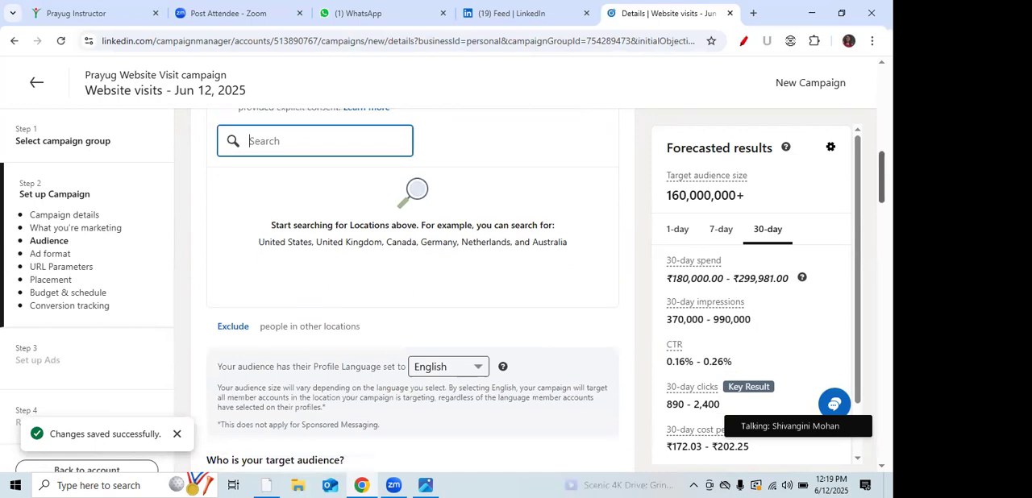
pyautogui.scroll(-5, 250, 267)
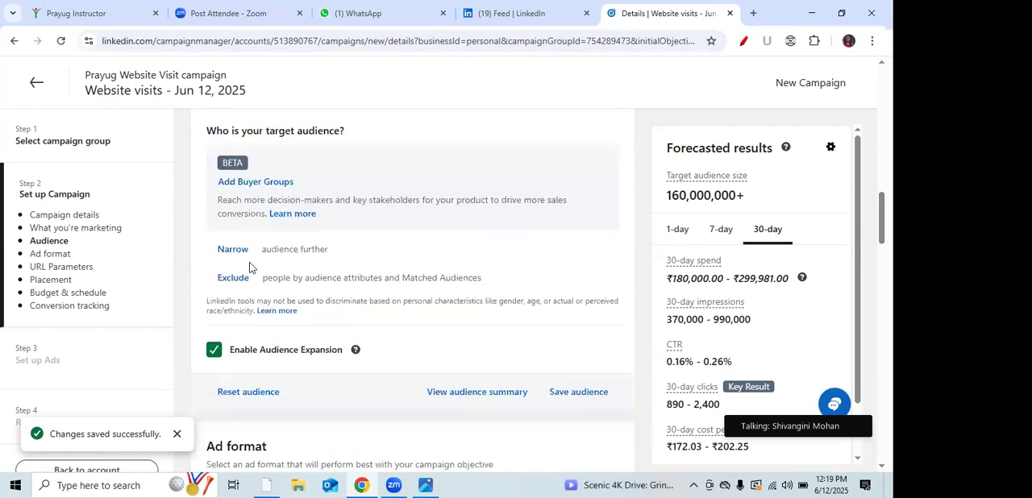
pyautogui.click(228, 250)
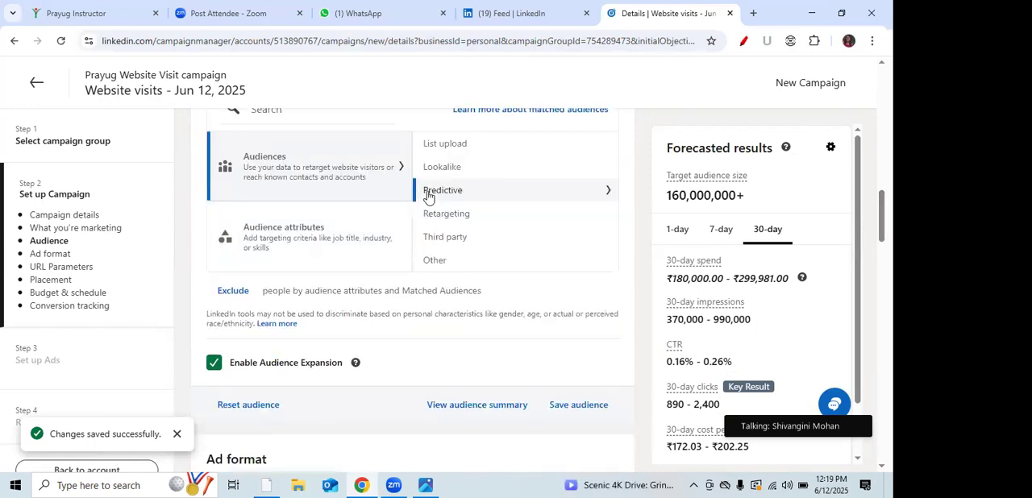
pyautogui.click(319, 232)
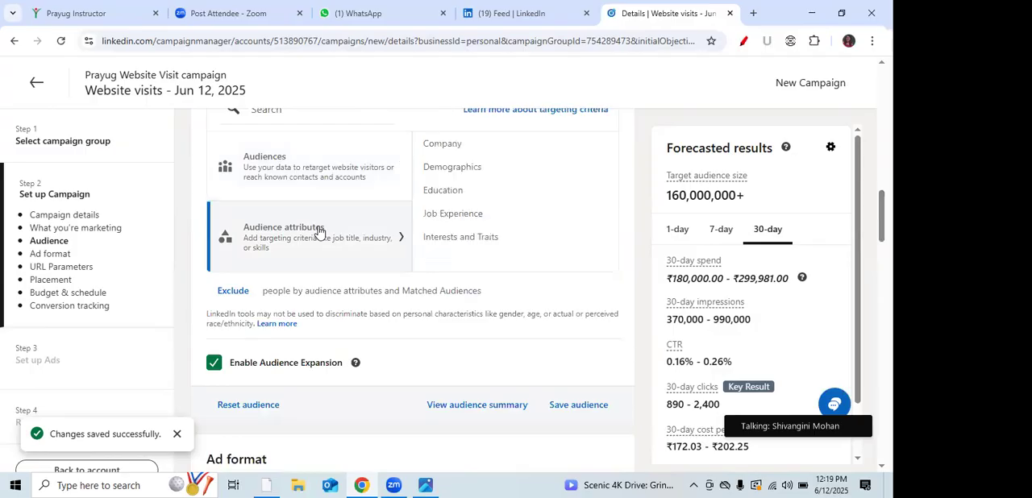
pyautogui.click(452, 168)
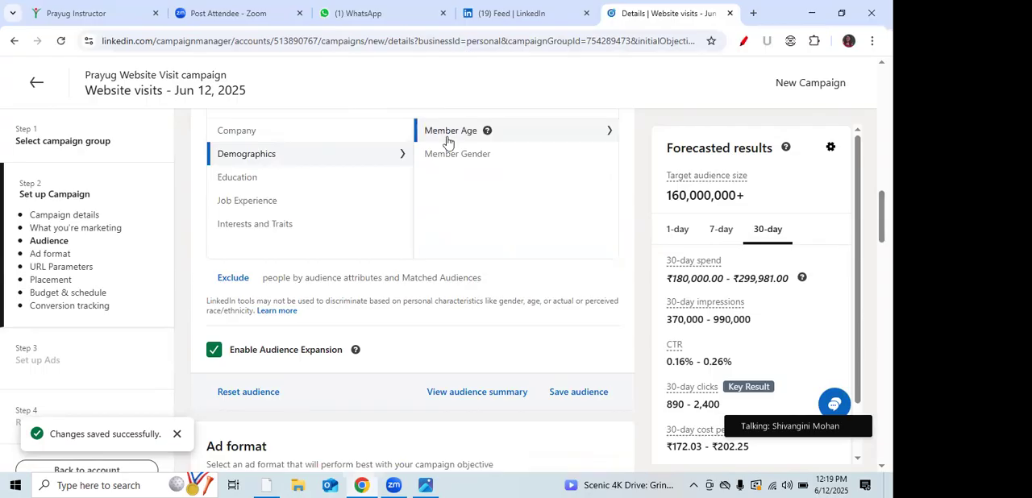
pyautogui.click(448, 133)
pyautogui.click(225, 142)
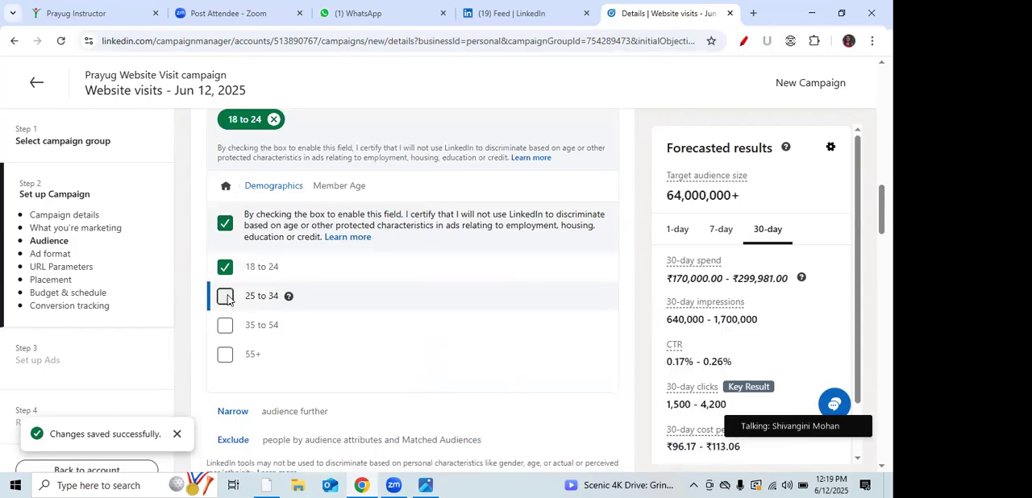
pyautogui.click(226, 297)
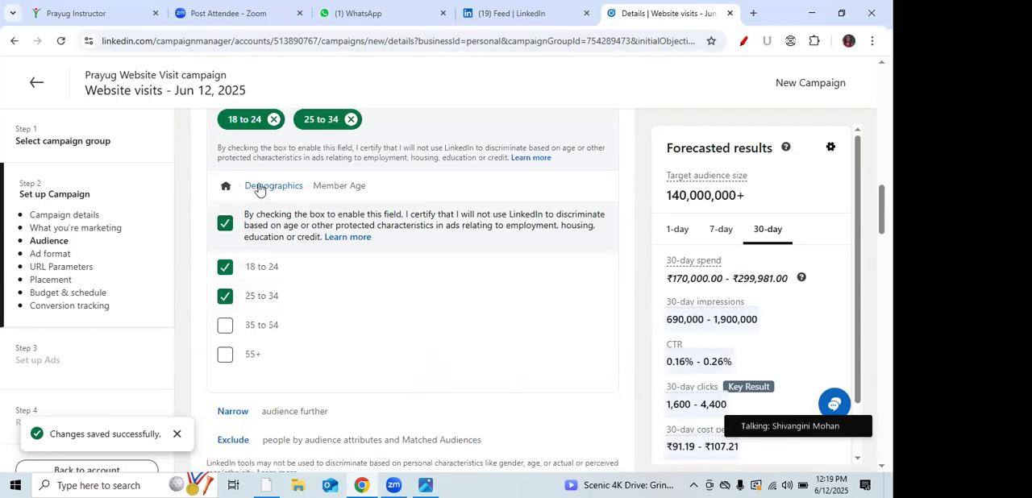
# Step: Add the education degree Bachelor of Arts - BA to the target audience's attributes by searching degrees for "Bachelor"
pyautogui.click(226, 185)
pyautogui.moveTo(476, 278)
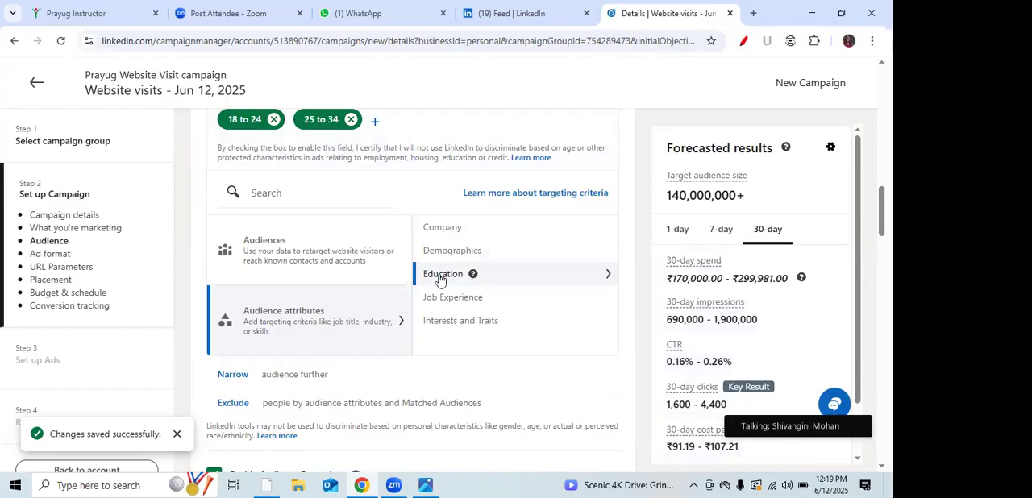
pyautogui.click(439, 275)
pyautogui.click(443, 214)
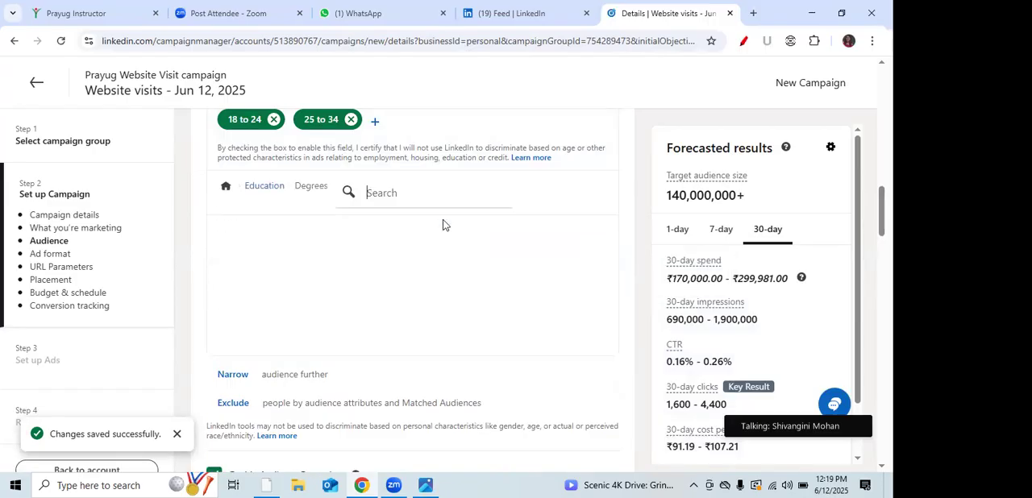
pyautogui.click(411, 306)
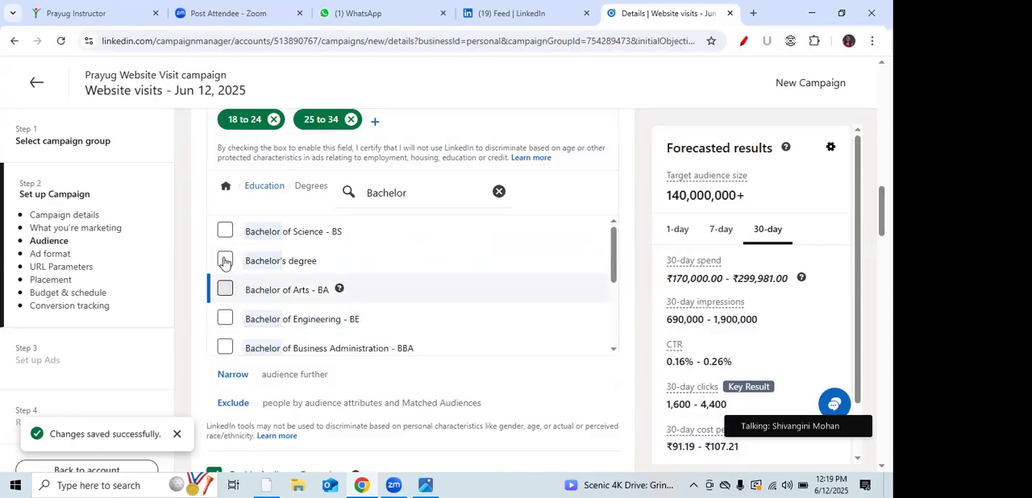
pyautogui.click(225, 287)
pyautogui.click(226, 256)
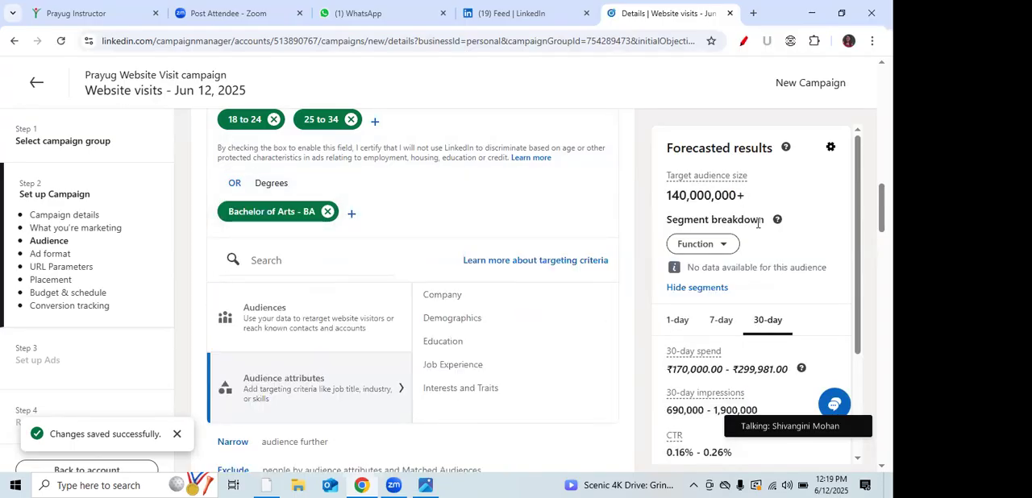
# Step: Keep the daily budget type and set the campaign's daily budget to ₹1,000
pyautogui.scroll(-4, 881, 208)
pyautogui.scroll(-3, 413, 322)
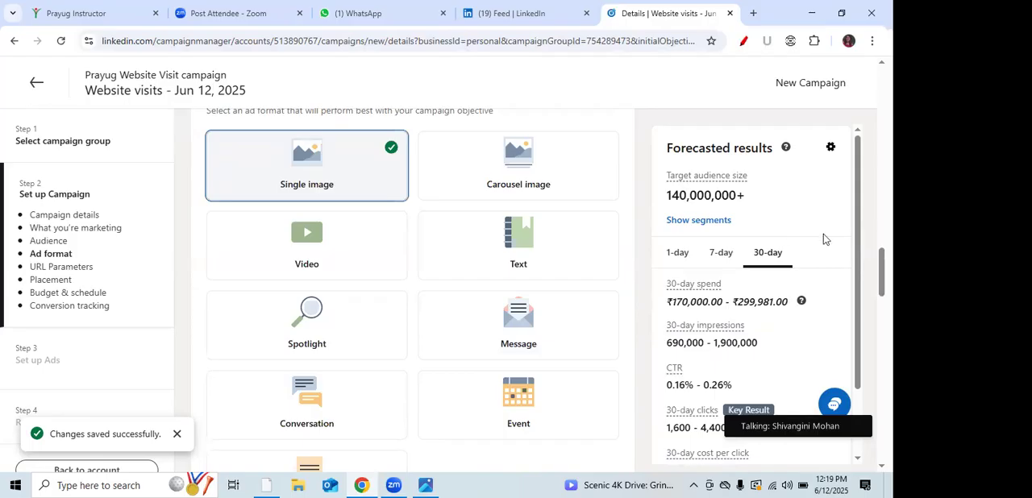
pyautogui.scroll(-6, 412, 294)
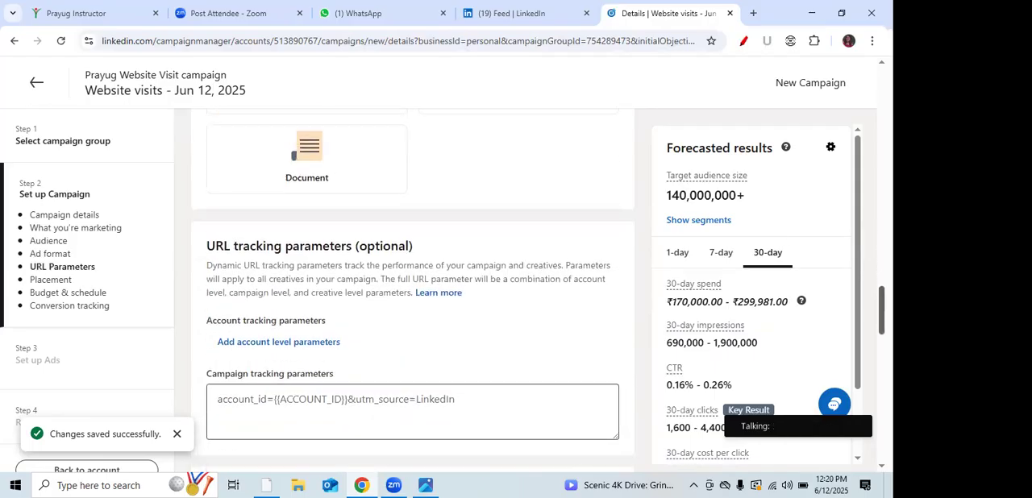
pyautogui.scroll(-6, 420, 231)
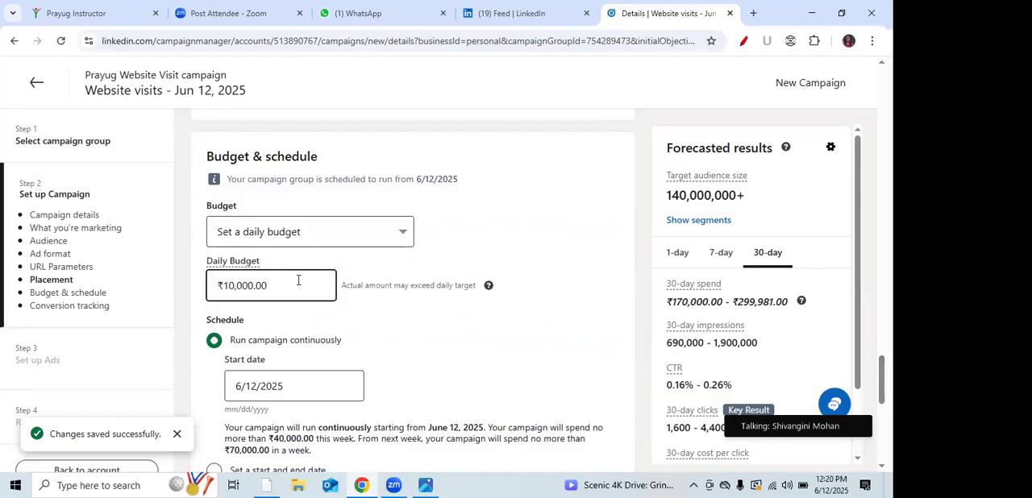
pyautogui.click(376, 233)
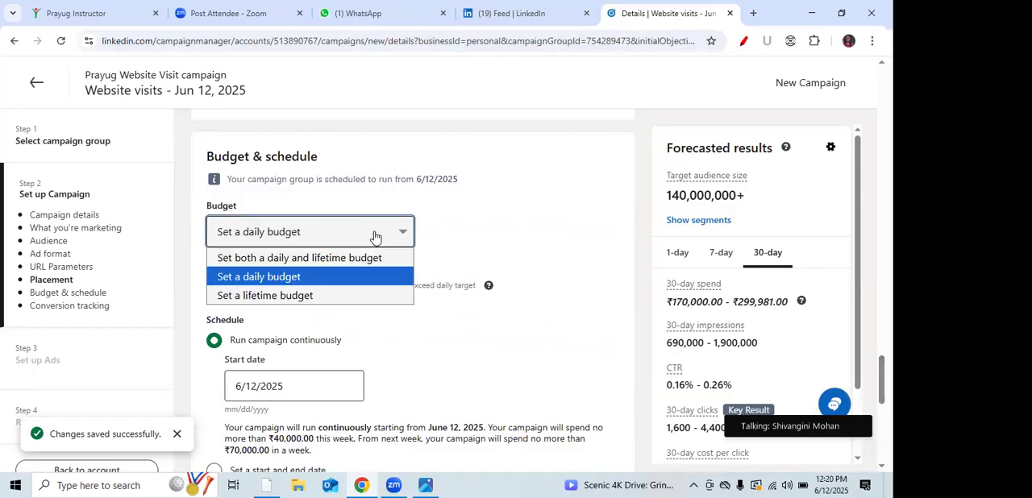
pyautogui.click(326, 323)
pyautogui.click(234, 284)
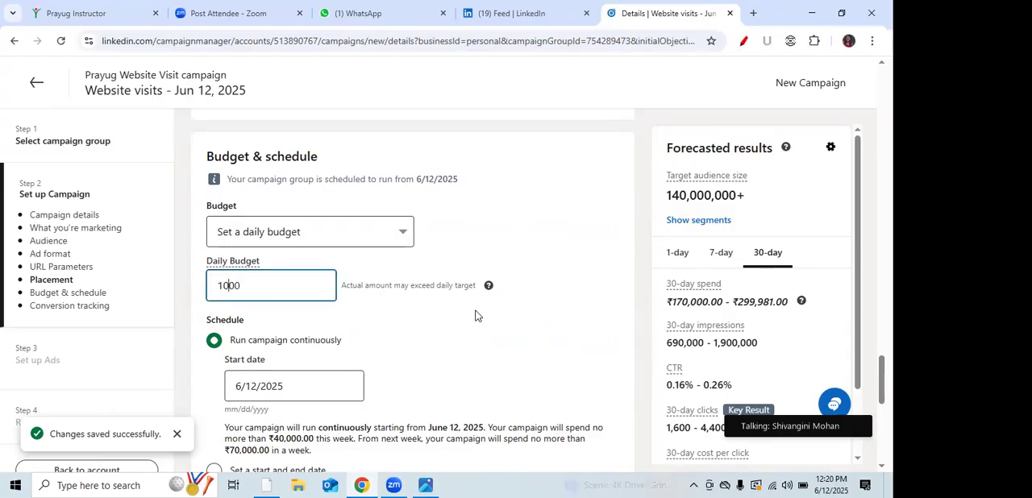
pyautogui.click(476, 313)
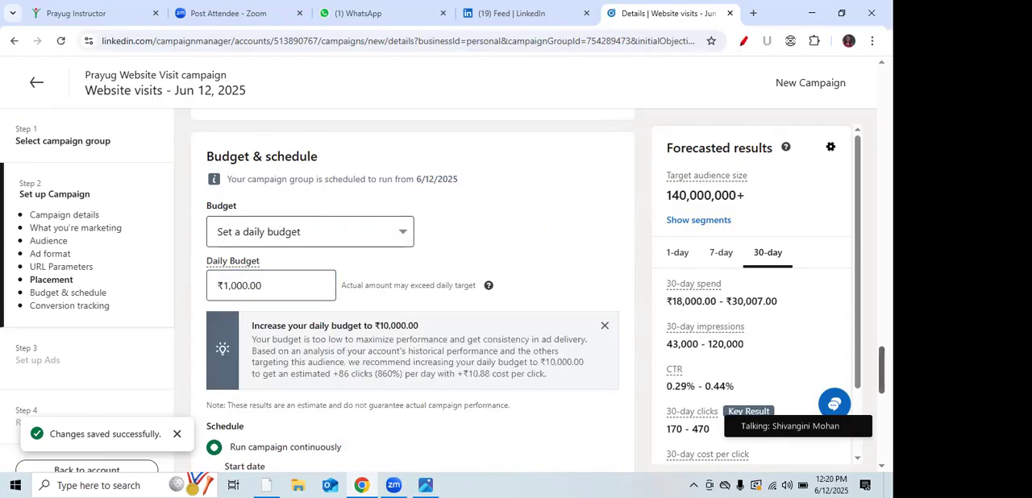
# Step: Save the campaign setup with its objective and ad format, and continue to ad creation
pyautogui.scroll(-6, 413, 290)
pyautogui.scroll(-3, 413, 290)
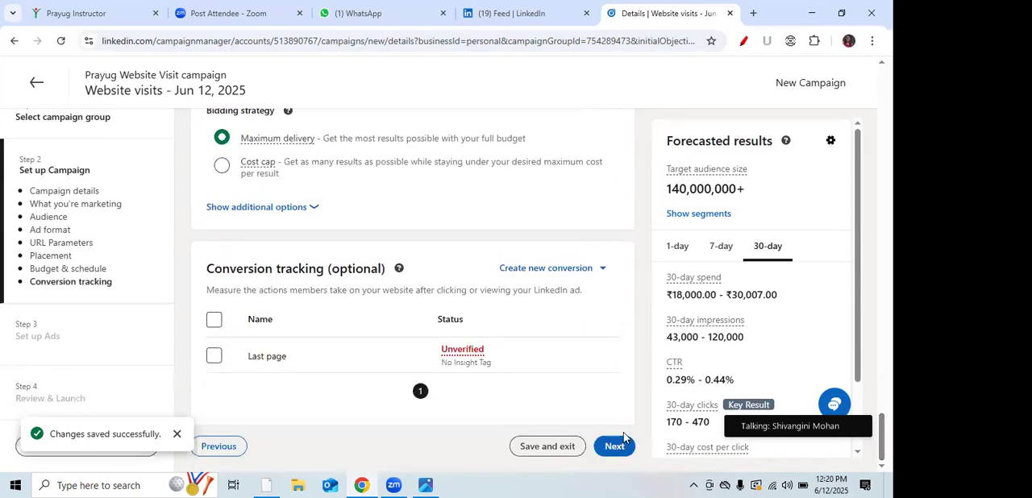
pyautogui.click(615, 445)
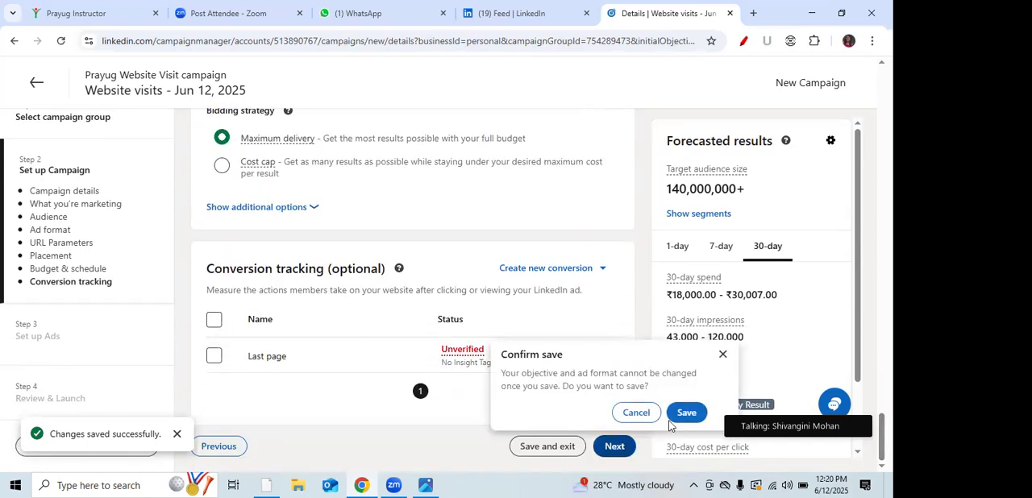
pyautogui.click(682, 414)
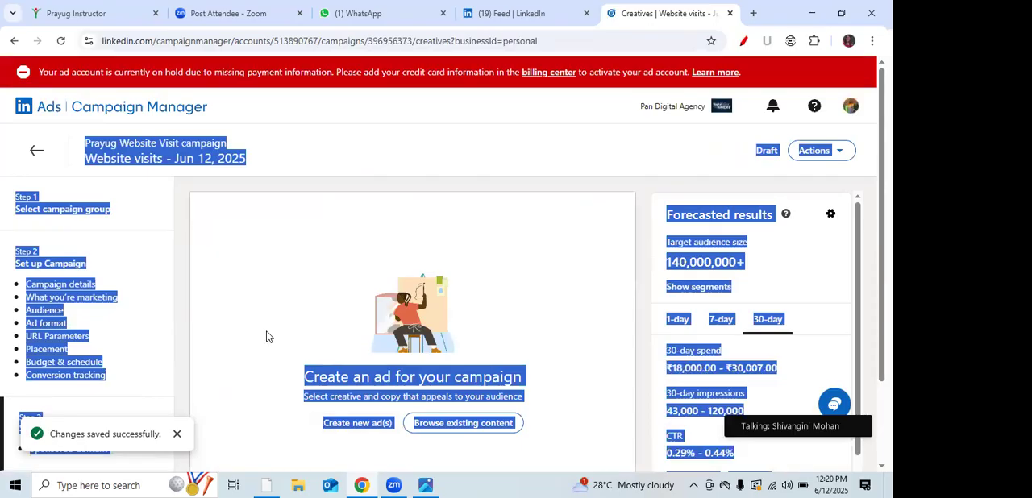
# Step: Start a new image ad for the campaign and look through its form down to the headline, description and call-to-action
pyautogui.click(266, 337)
pyautogui.click(350, 425)
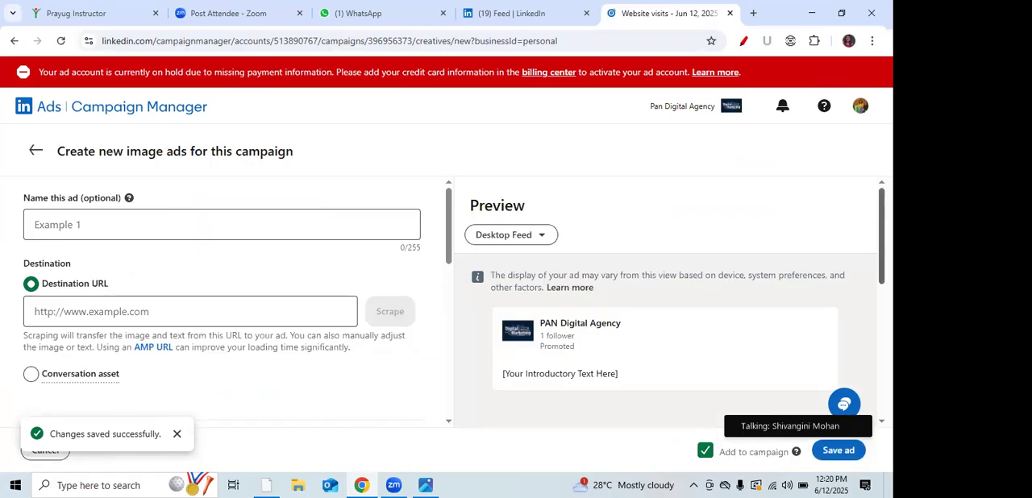
pyautogui.scroll(-1, 471, 251)
pyautogui.moveTo(443, 244); pyautogui.dragTo(449, 388)
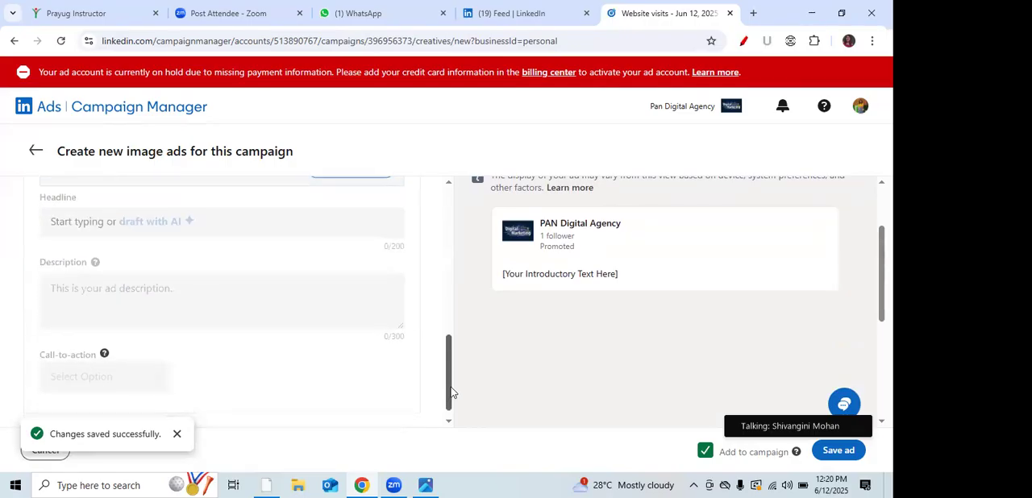
pyautogui.scroll(-1, 452, 393)
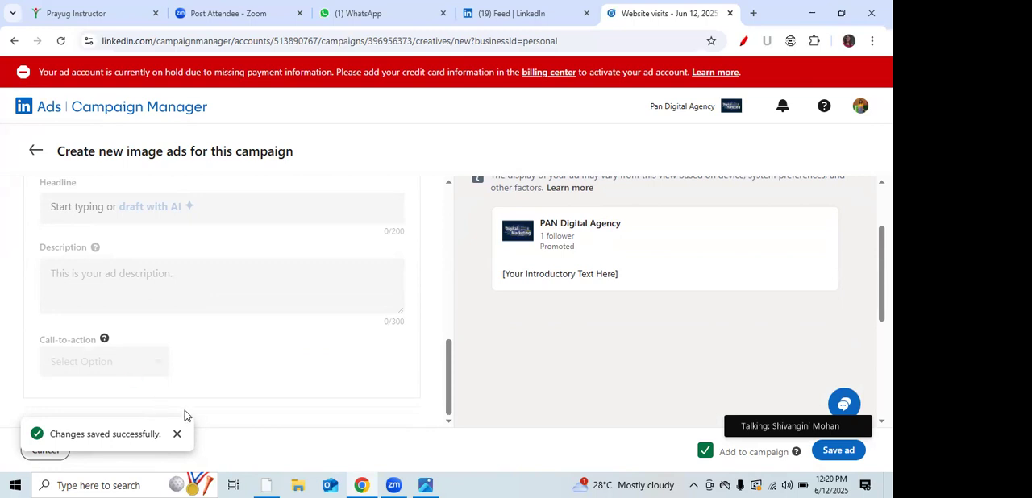
# Step: Dismiss the save notification and close the campaign page, returning to the LinkedIn feed
pyautogui.click(176, 435)
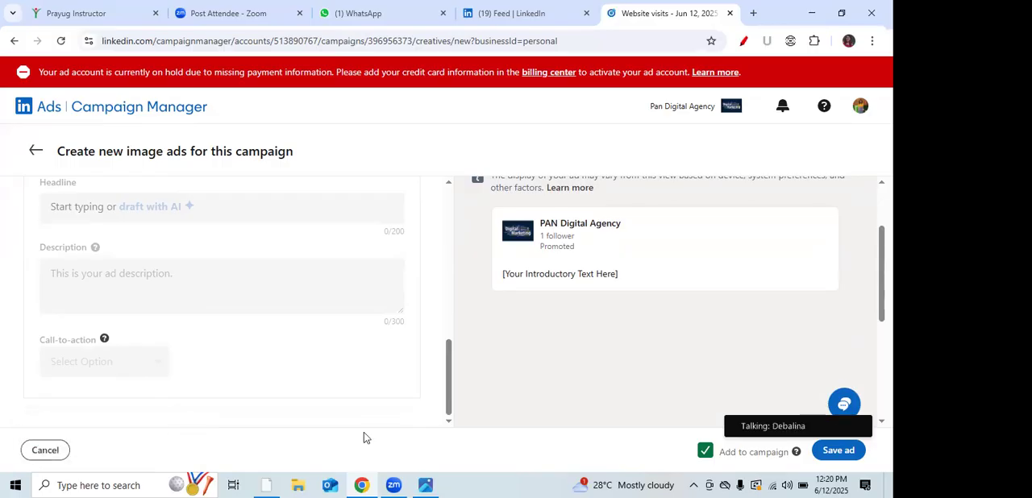
pyautogui.click(729, 13)
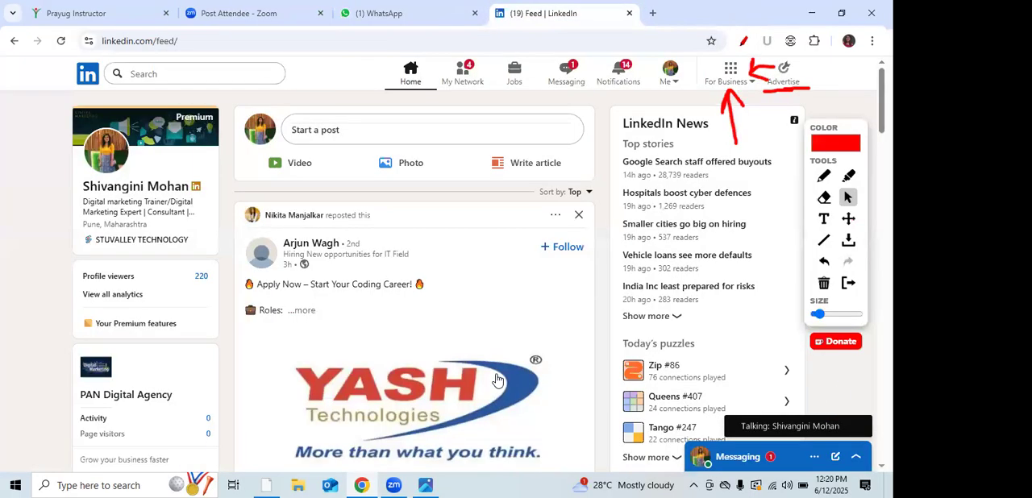